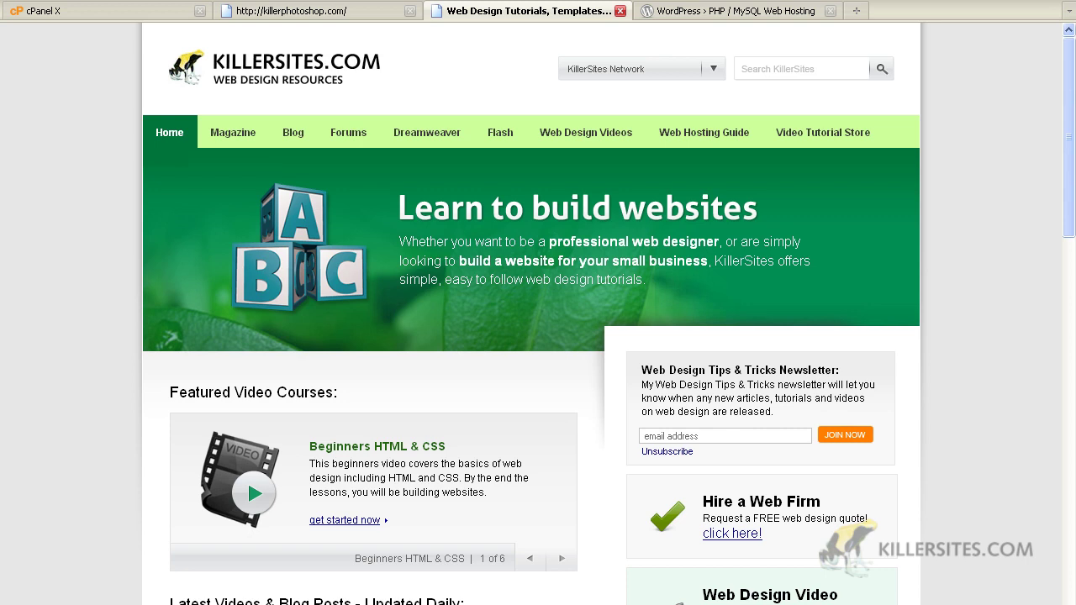
Step: Switch to the WordPress tab and load the WordPress.org home page offering version 2.9.2
click(738, 11)
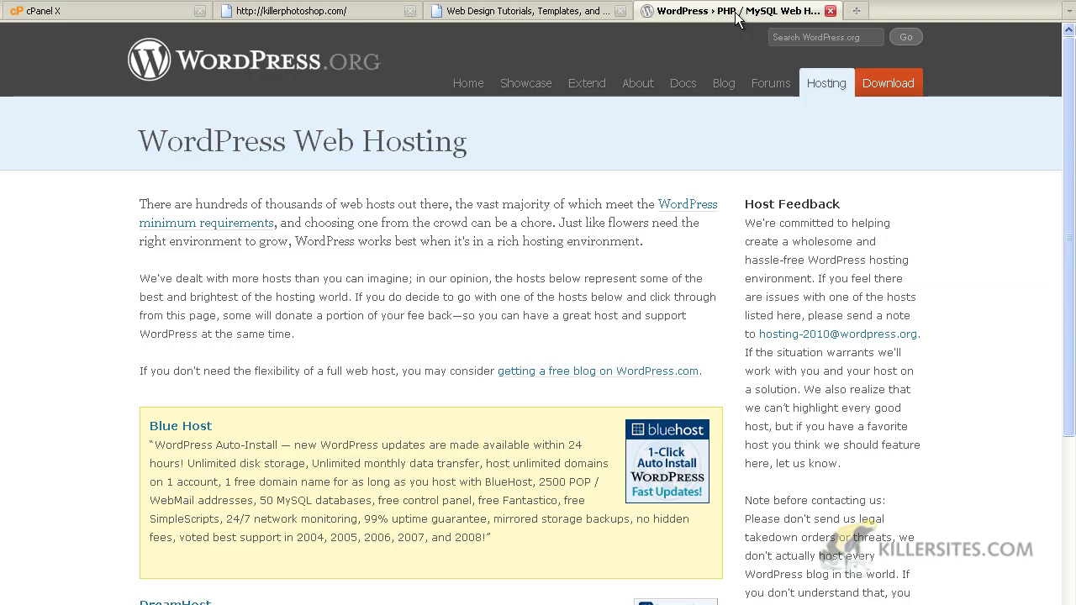
click(300, 67)
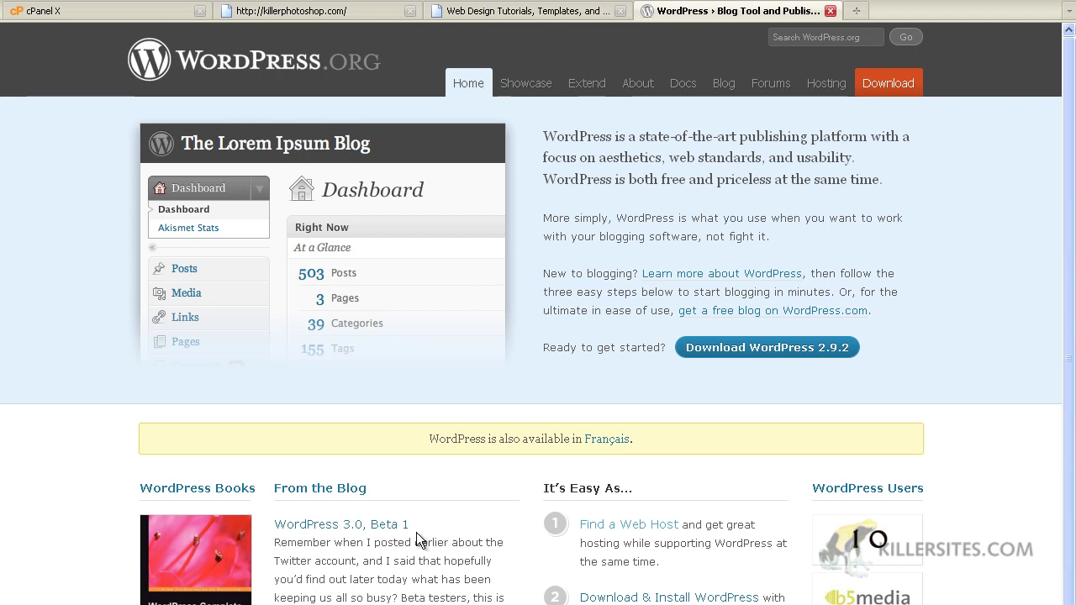
drag(444, 523, 272, 524)
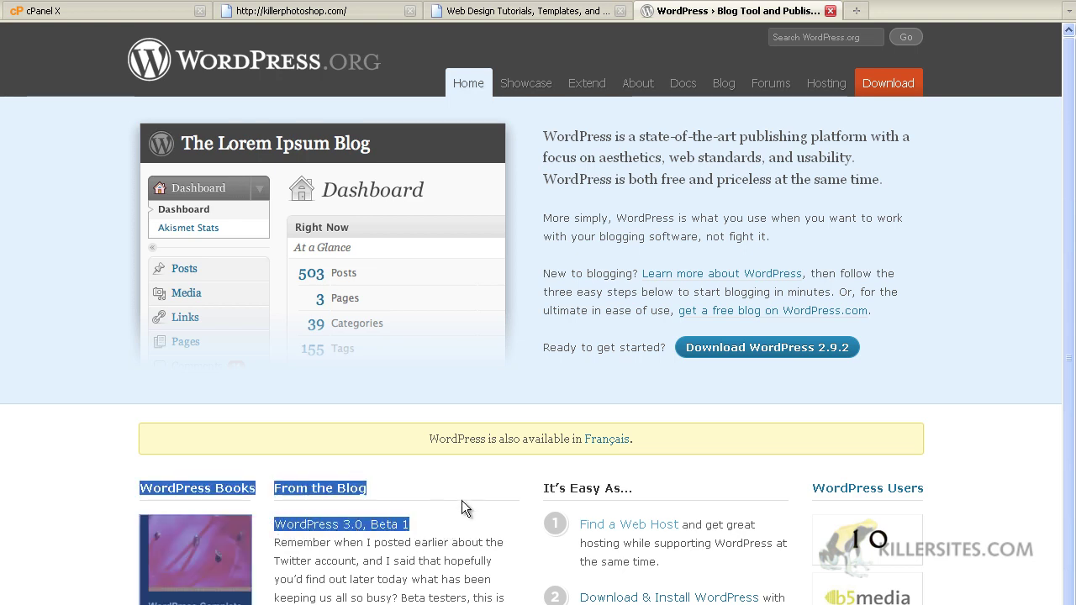
click(441, 523)
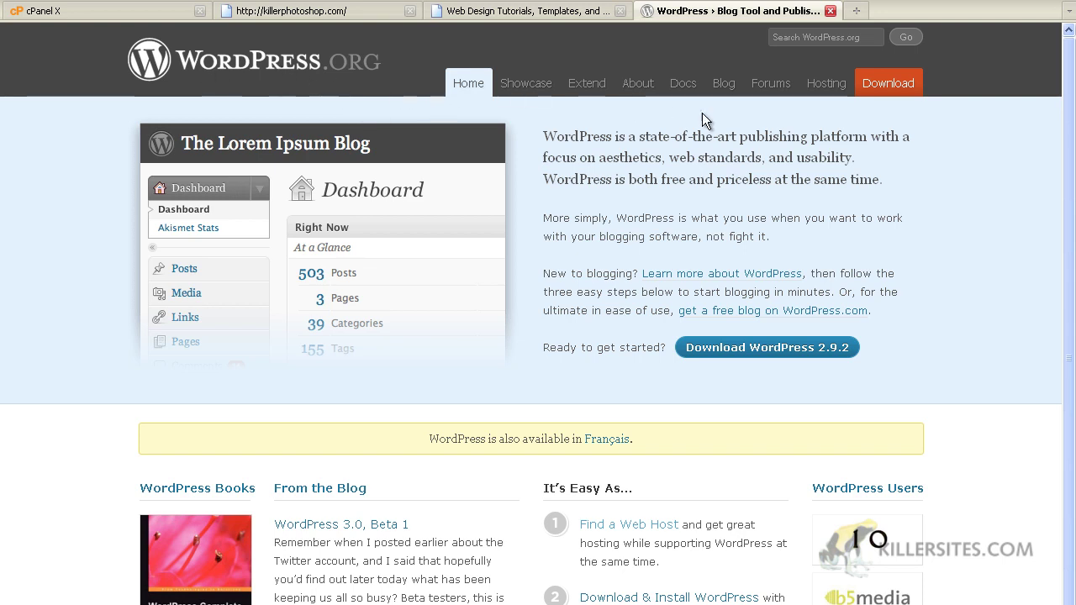
Step: Open WordPress.org's Hosting page and scroll to Blue Host, DreamHost, MediaTemple and GoDaddy.com
click(825, 94)
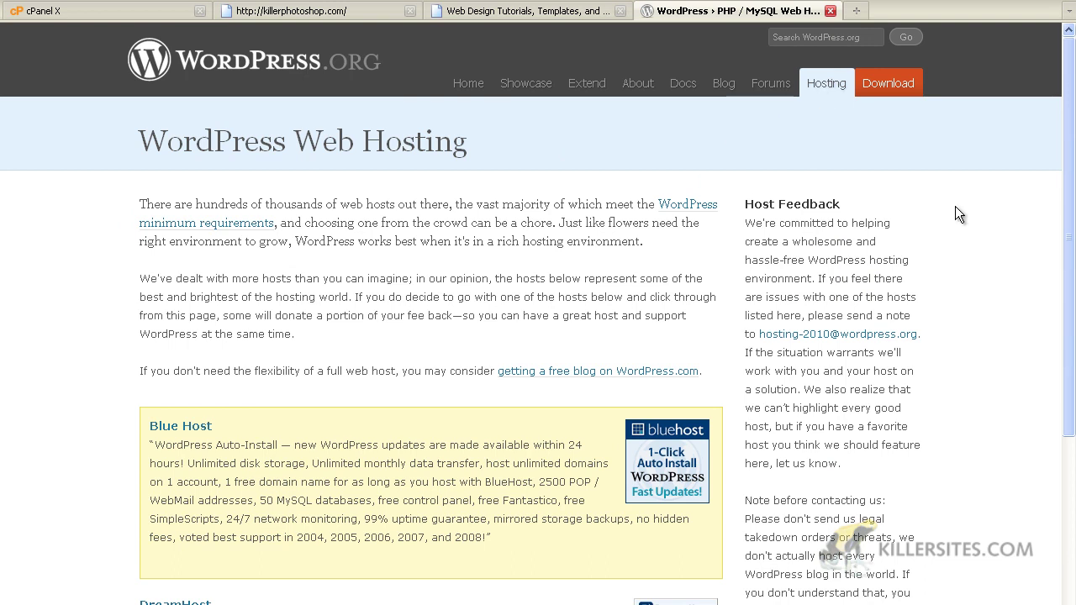
drag(1070, 91, 1071, 301)
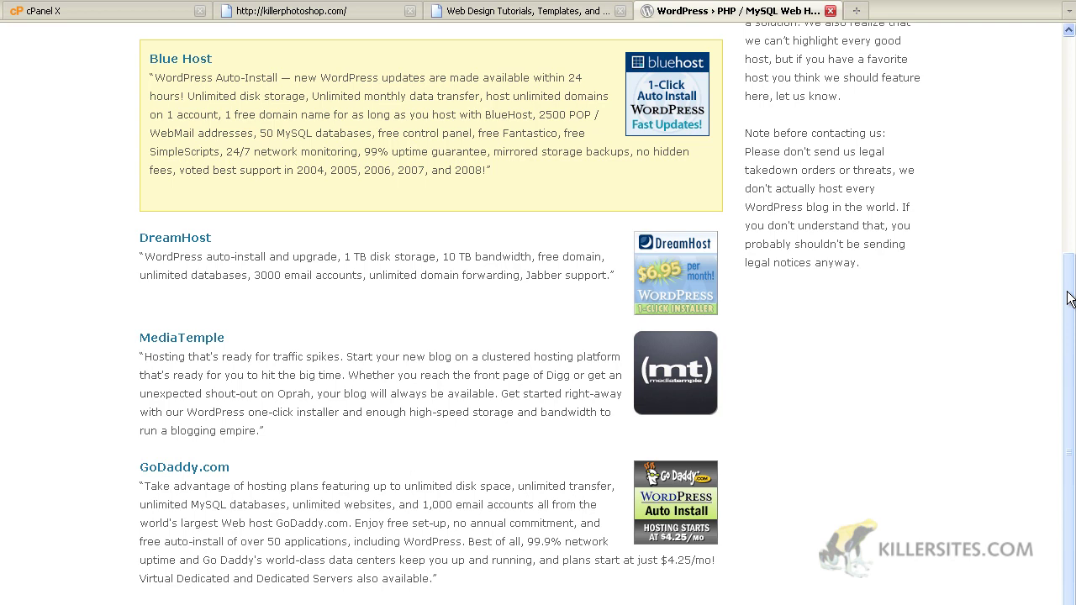
drag(1069, 298, 1070, 299)
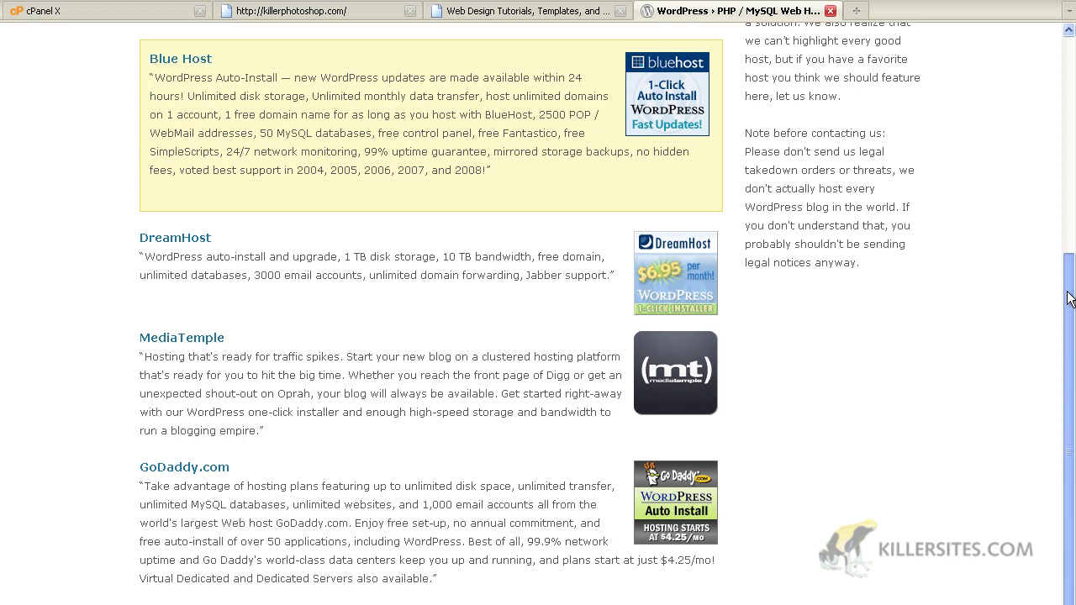
drag(1069, 298, 1038, 71)
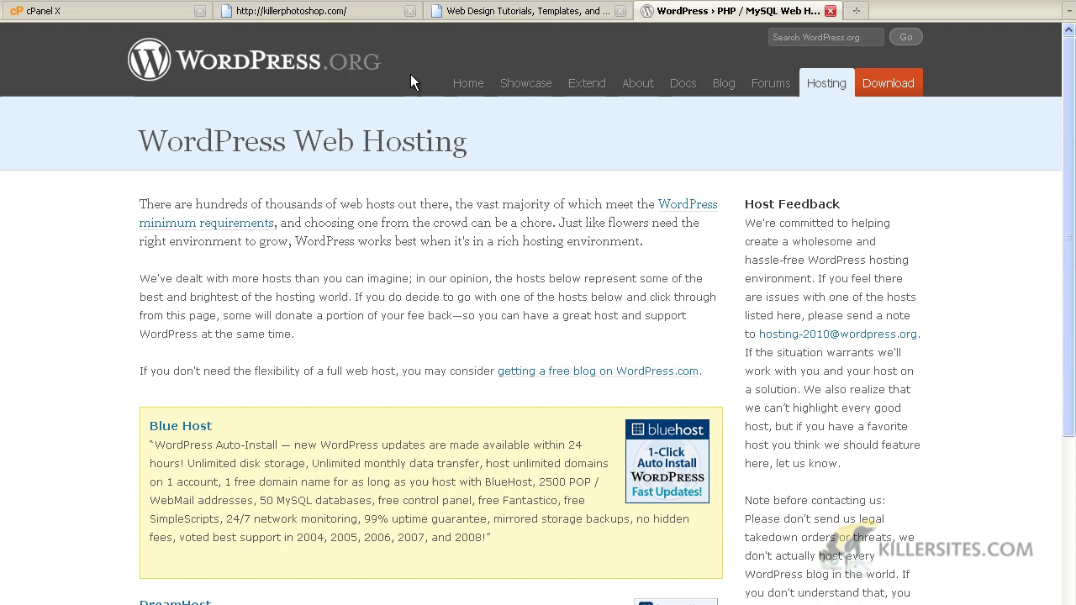
Step: Return to the WordPress.org home page and open the Download WordPress 2.9.2 page
click(468, 83)
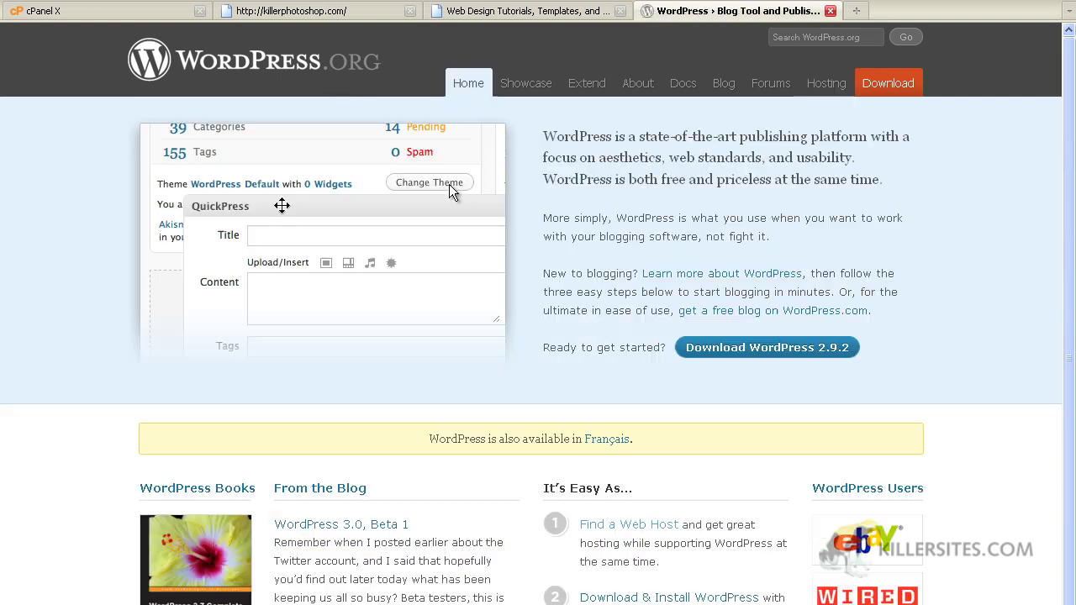
click(747, 363)
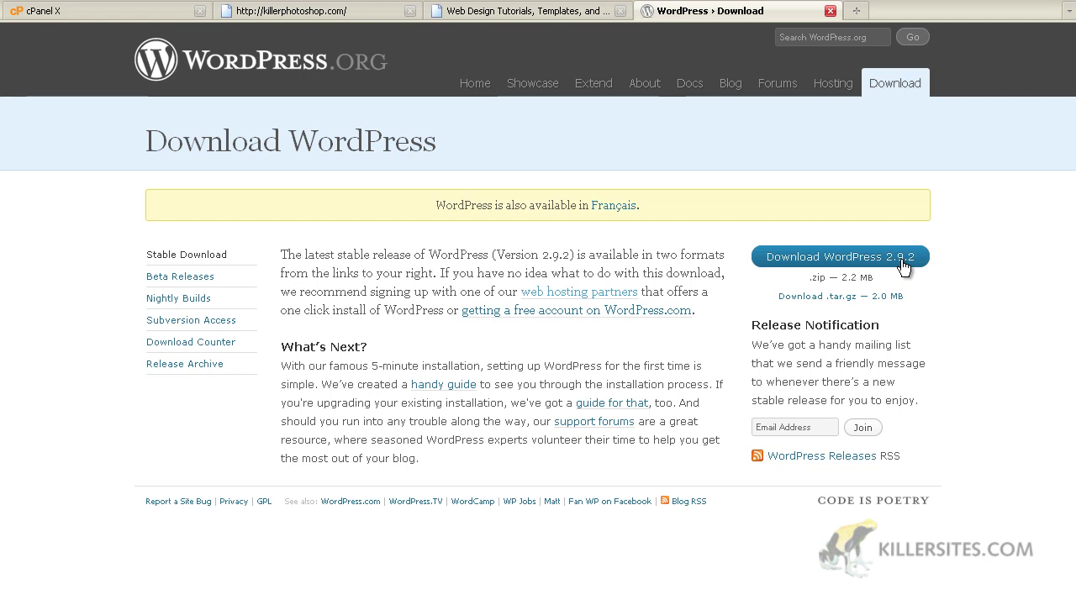
Step: Save wordpress-2.9.2.zip to disk and clear the finished Firefox downloads list
click(904, 265)
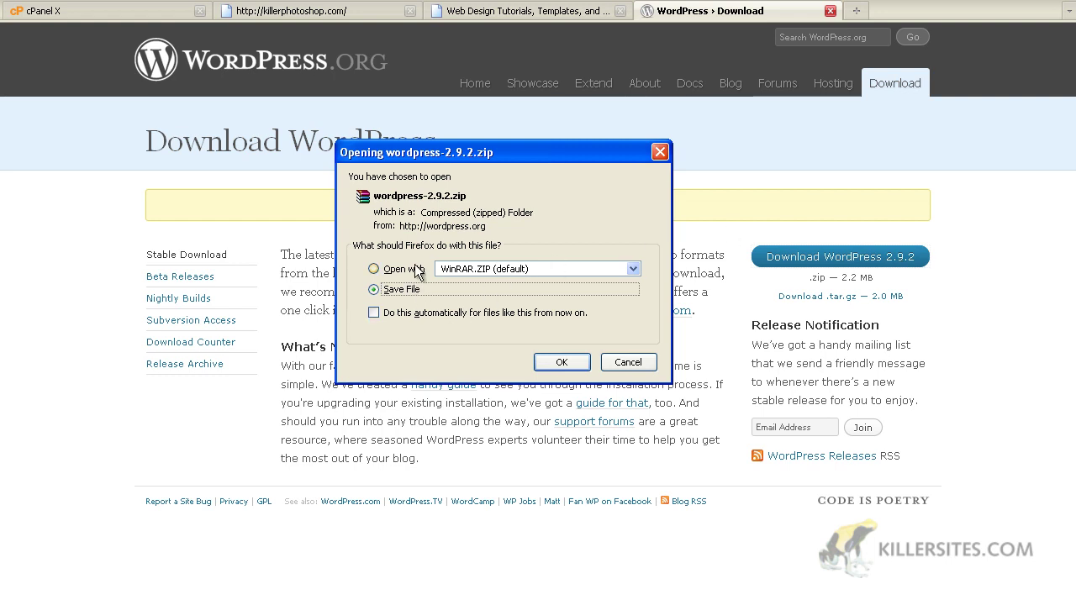
click(560, 364)
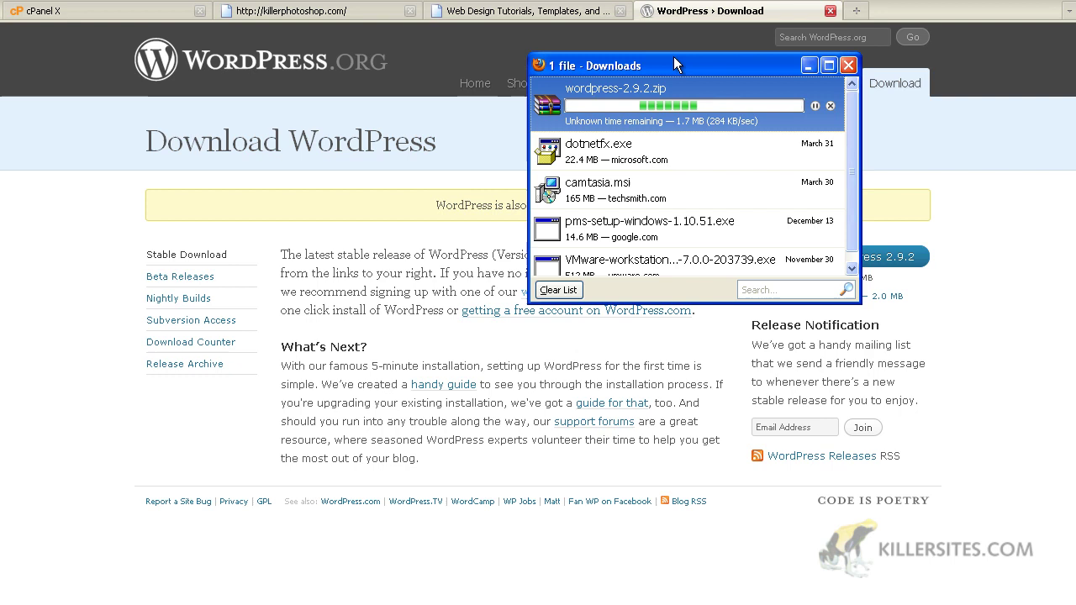
drag(675, 65, 525, 172)
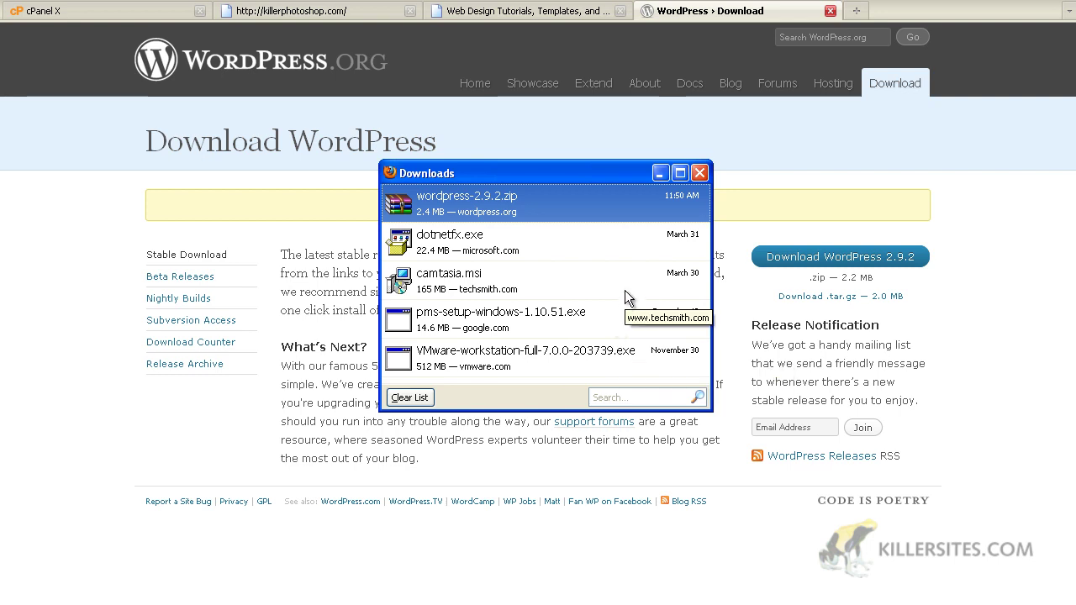
click(427, 396)
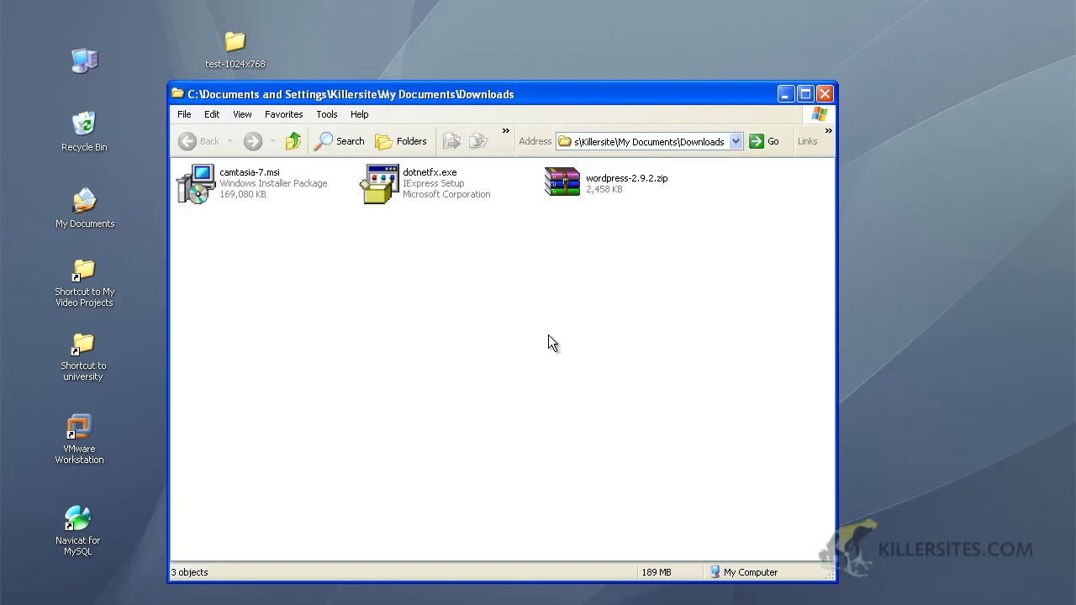
Step: Move wordpress-2.9.2.zip from Downloads onto the desktop, close the folder, and select both test folders
click(573, 187)
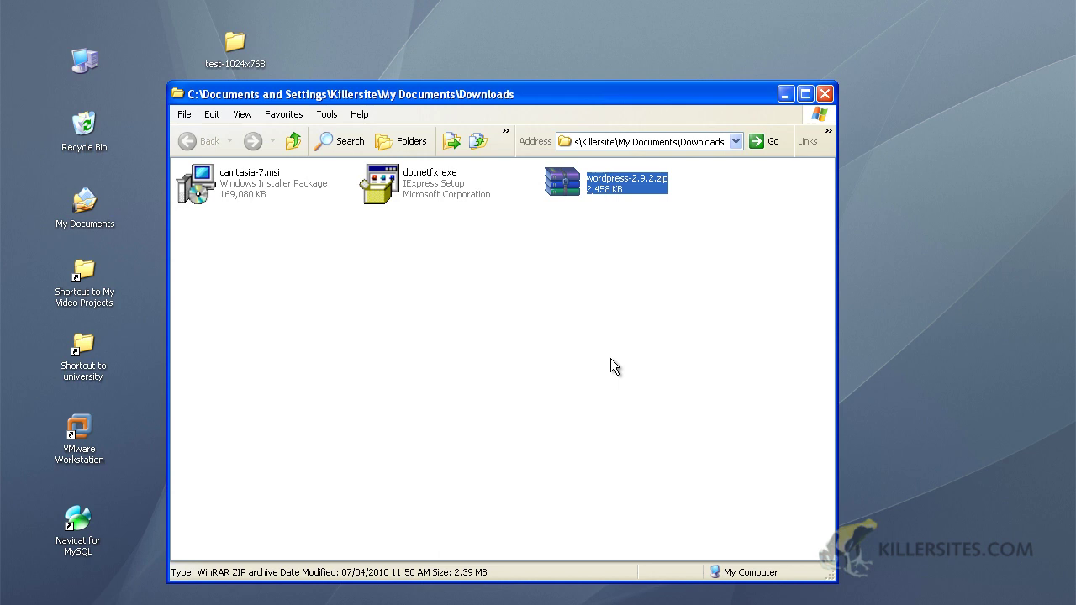
drag(464, 92, 468, 140)
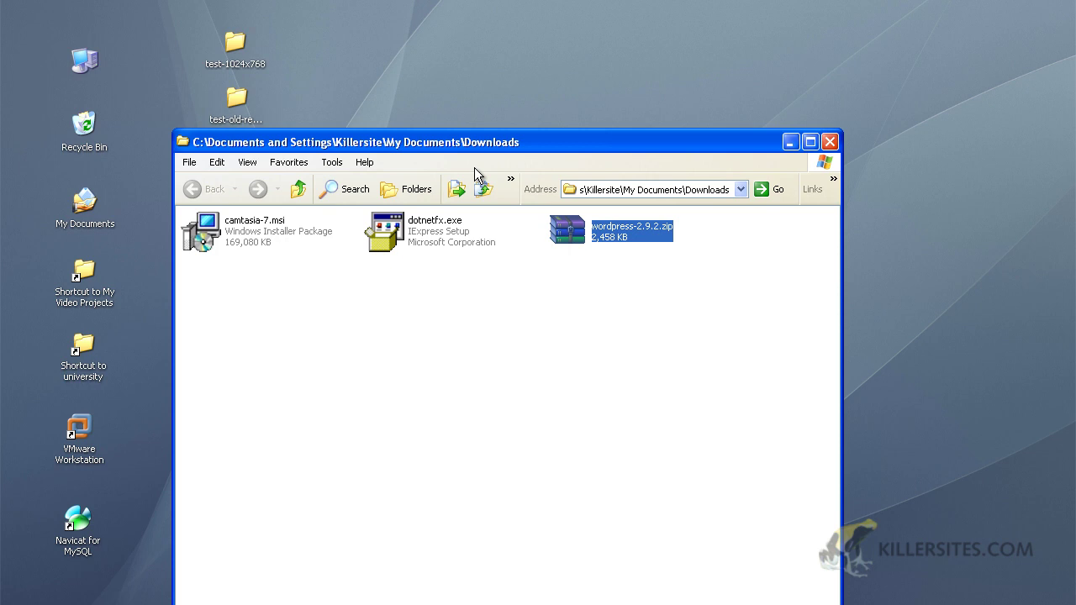
drag(487, 143, 475, 174)
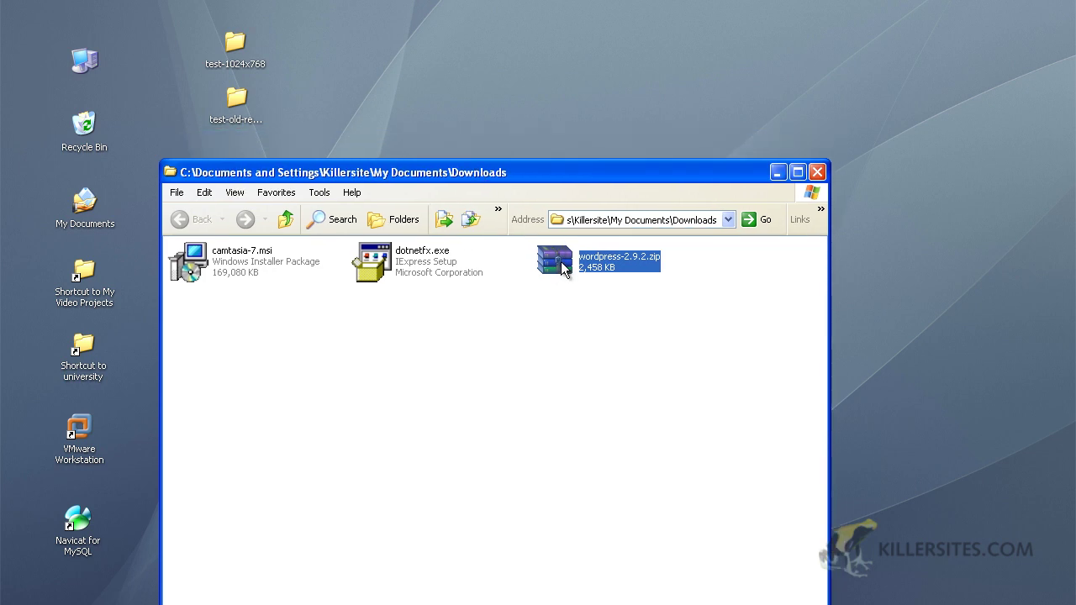
drag(563, 267, 522, 61)
click(594, 309)
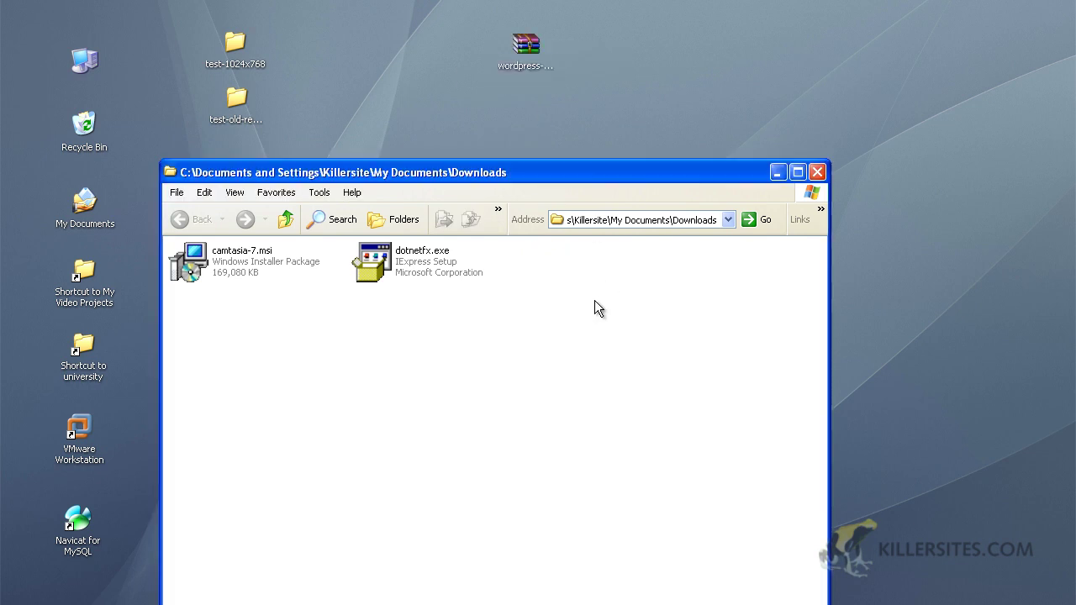
click(817, 172)
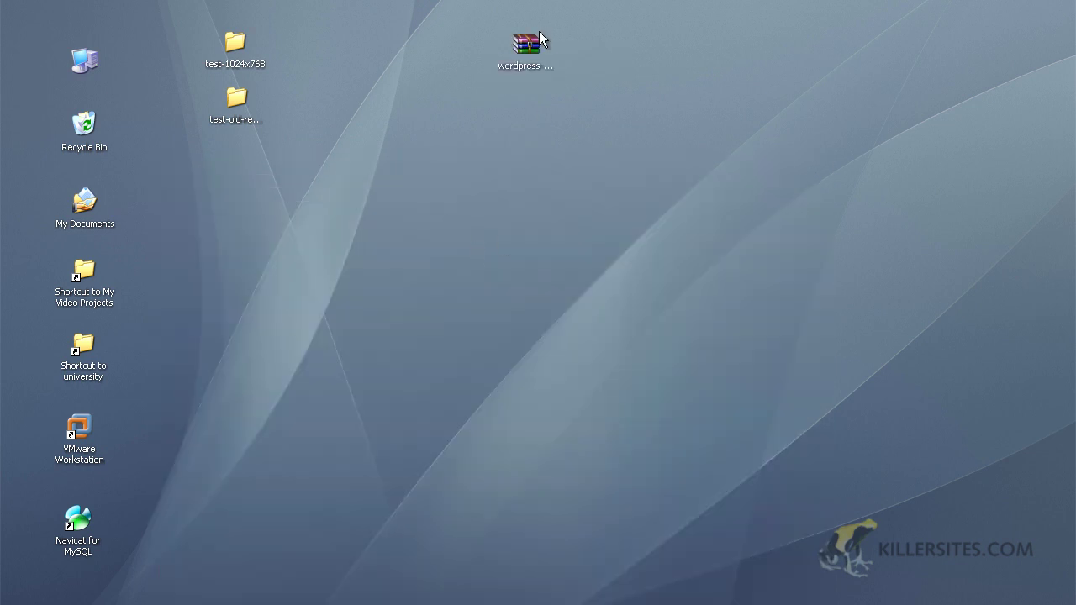
drag(519, 63, 392, 263)
drag(280, 35, 250, 113)
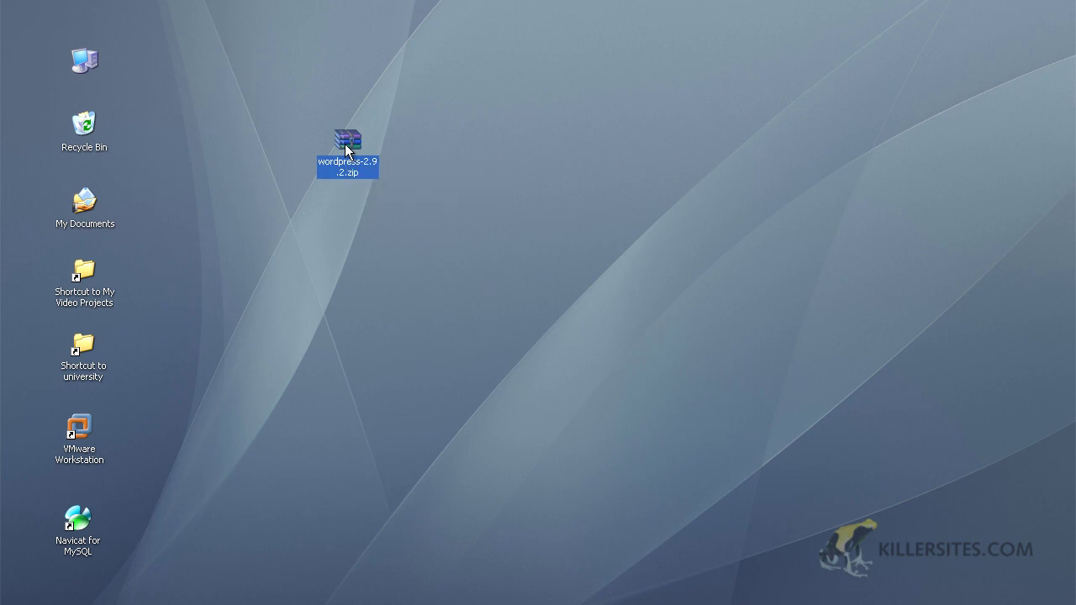
Step: Open wordpress-2.9.2.zip in WinRAR and drag the wordpress folder out onto the desktop
double_click(345, 144)
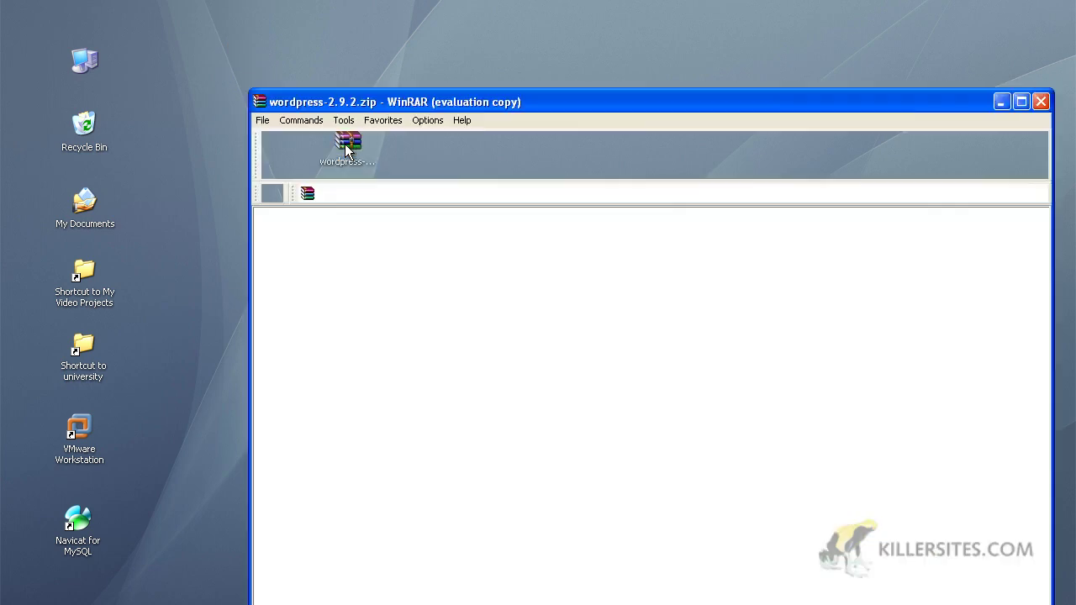
drag(393, 101, 492, 57)
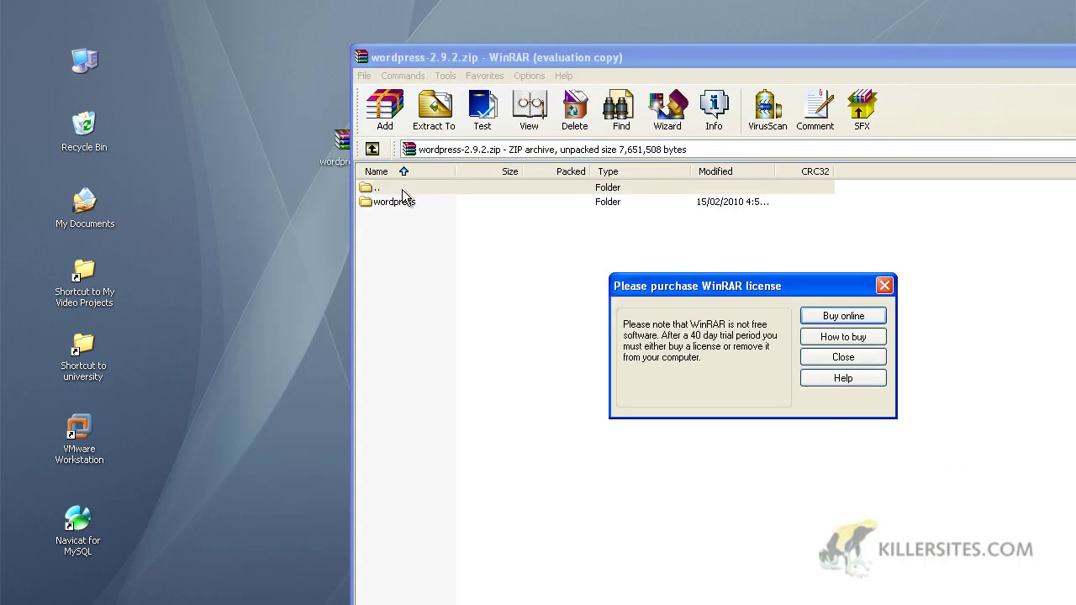
click(885, 286)
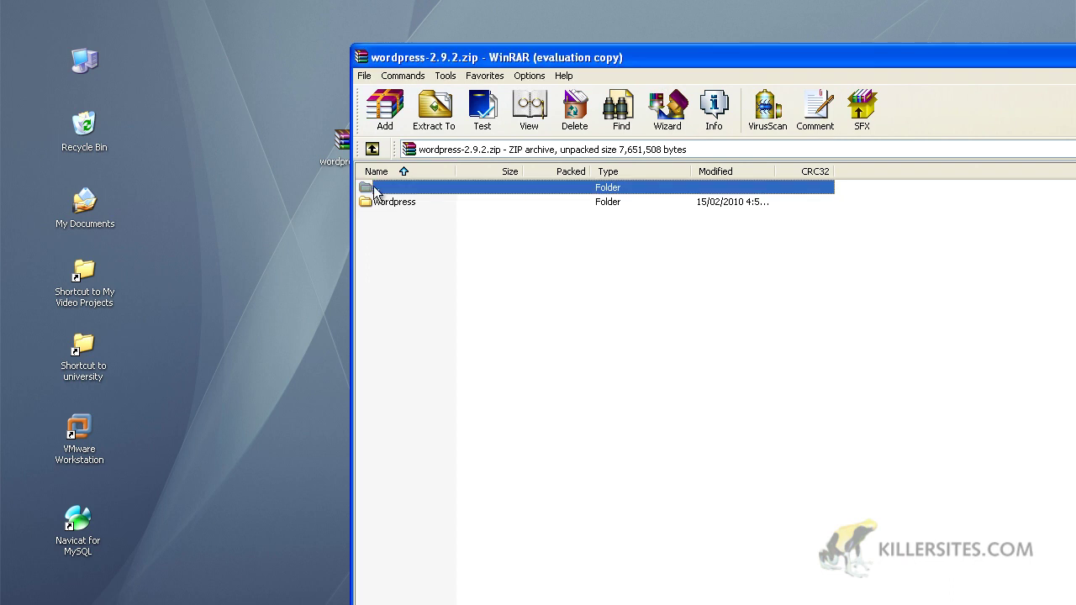
drag(386, 201, 225, 284)
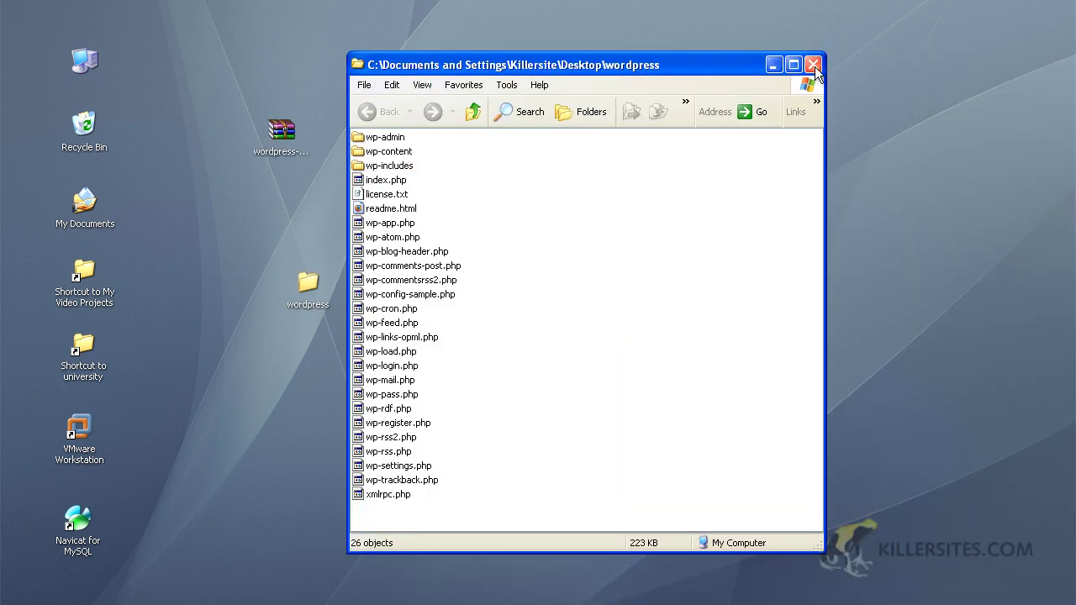
click(814, 60)
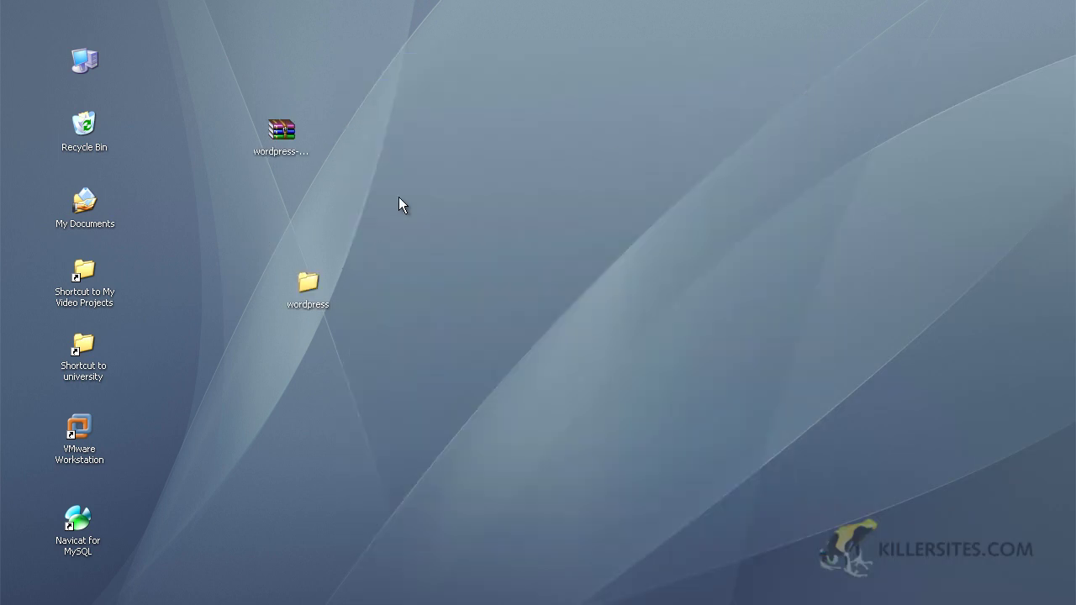
Step: Browse the extracted wordpress folder's PHP files, such as wp-commentsrss2.php, wp-atom.php and wp-app.php
drag(316, 272, 439, 183)
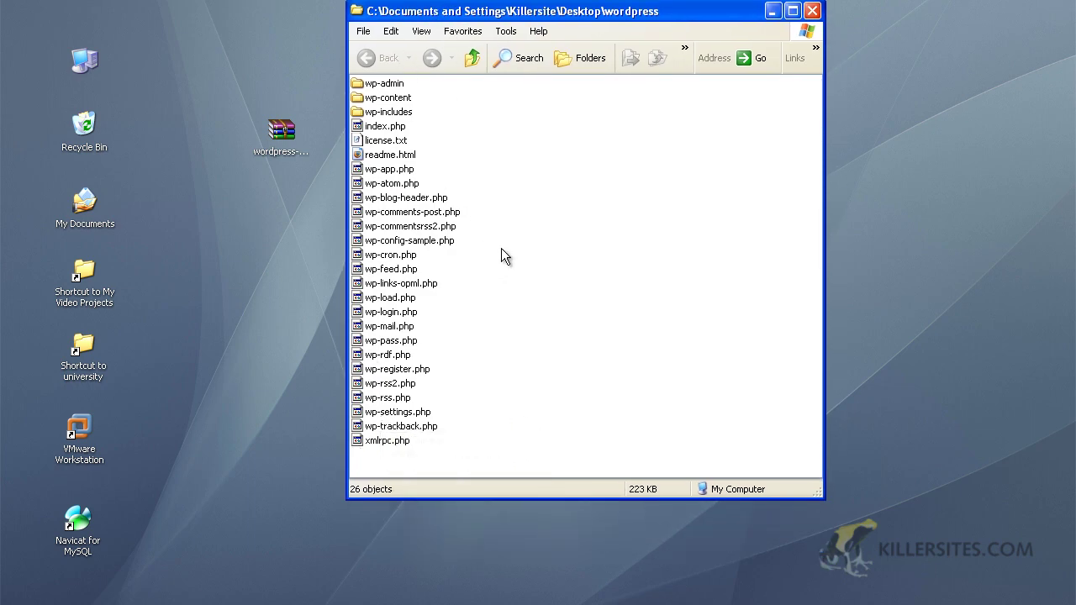
click(444, 225)
click(440, 198)
click(409, 178)
click(407, 170)
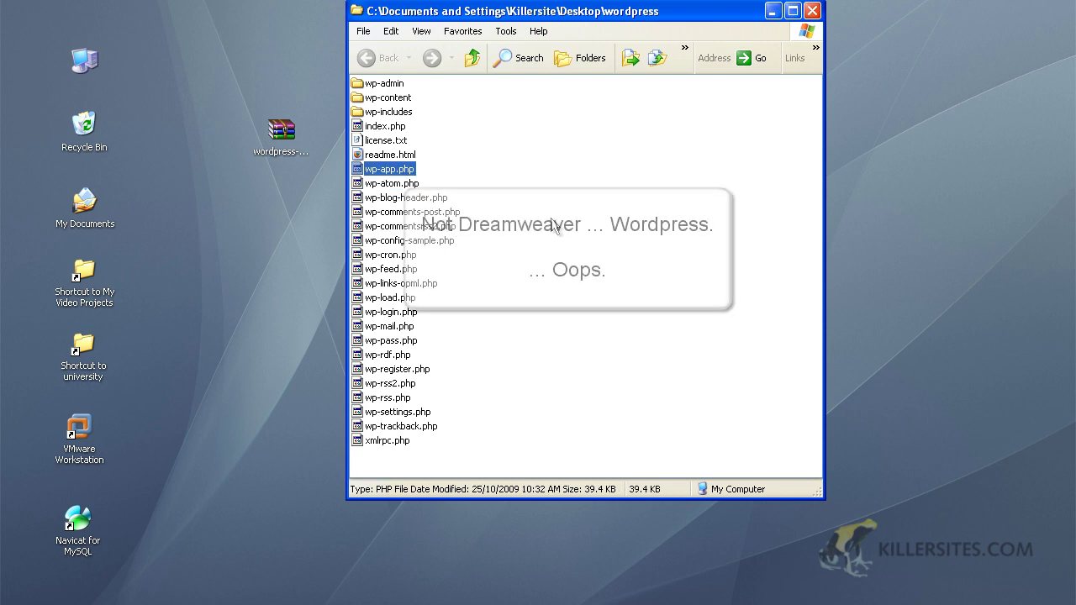
click(595, 348)
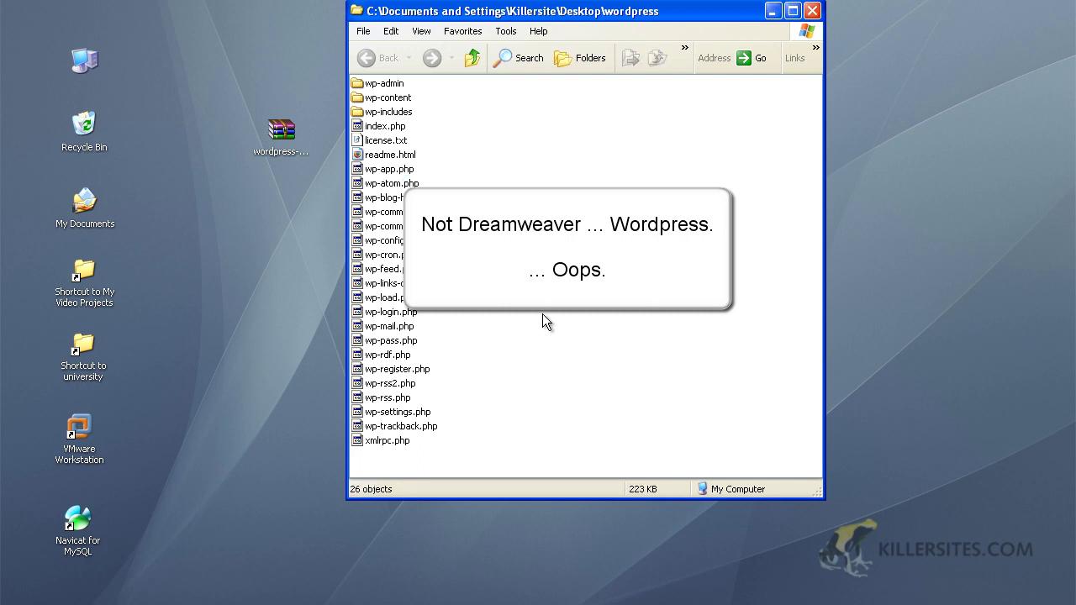
Step: Close the wordpress folder window and drag wordpress-2.9.2.zip into the Recycle Bin
click(812, 11)
drag(263, 115, 235, 84)
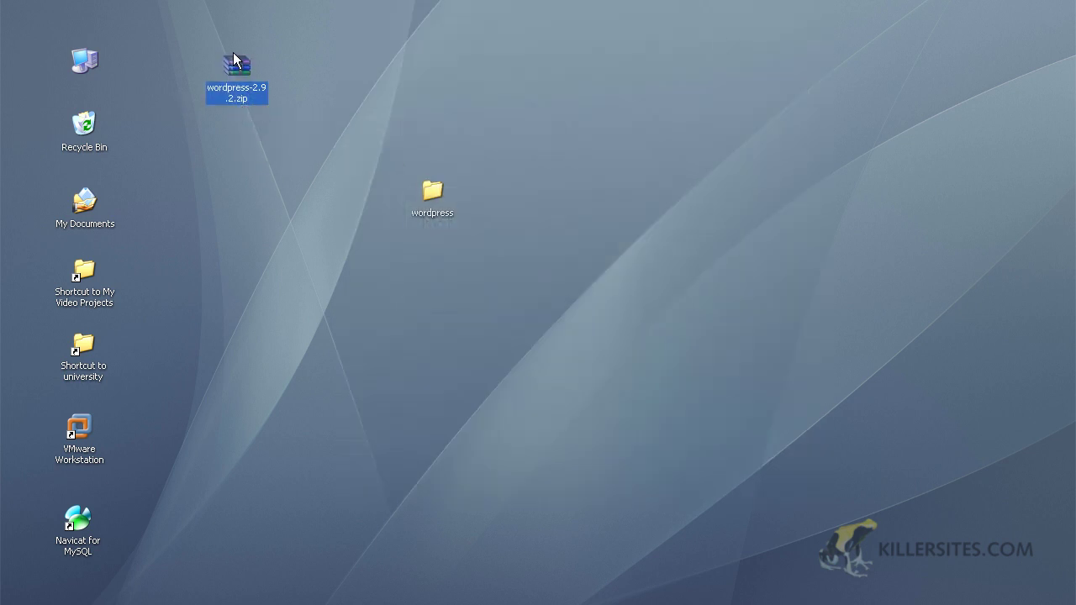
drag(241, 66, 97, 134)
drag(422, 219, 328, 255)
click(446, 293)
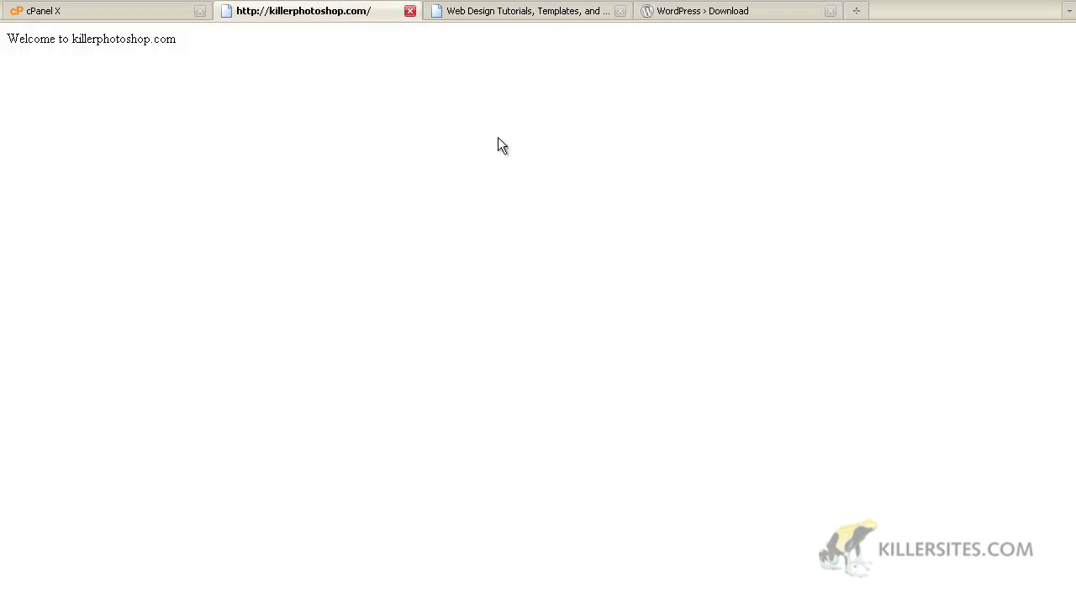
Step: Switch to the KillerSites 'Web Design Tutorials, Templates...' tab and scroll the page
click(526, 11)
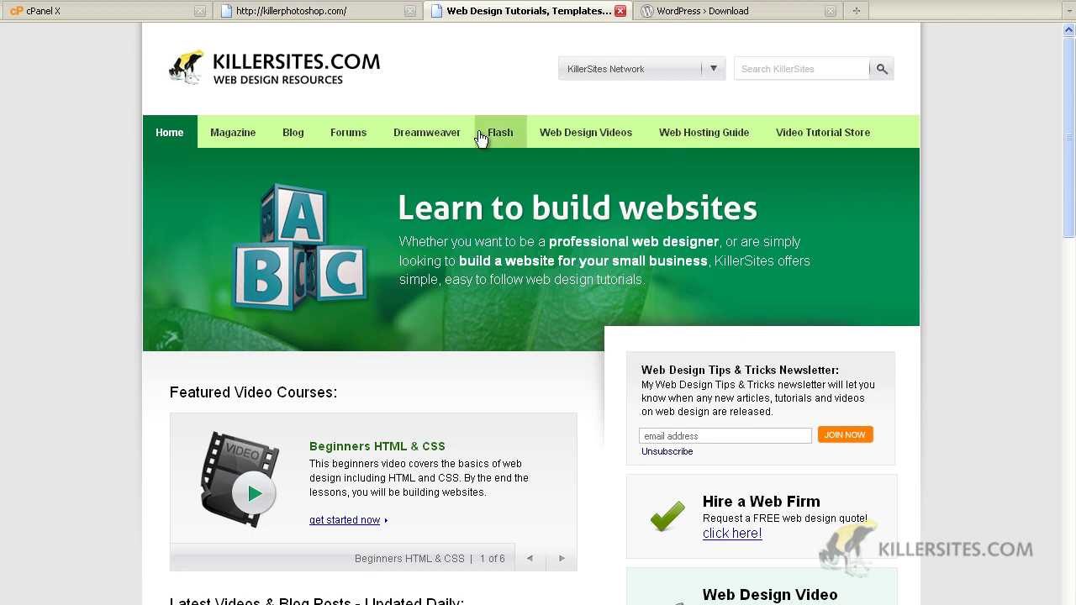
drag(1071, 127, 1042, 90)
click(293, 134)
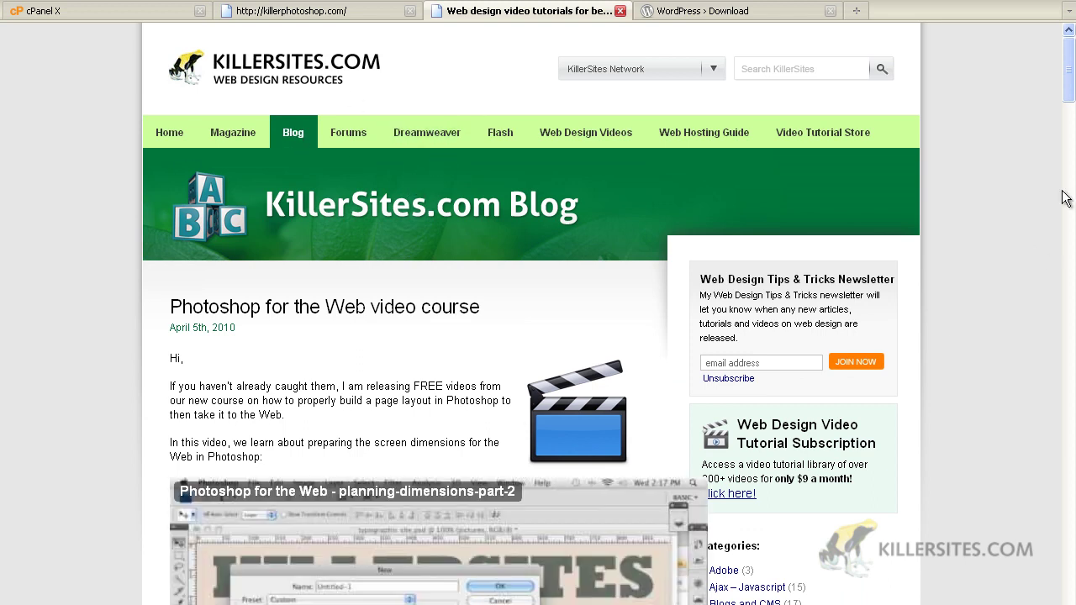
mouse_move(1069, 72)
mouse_down()
mouse_move(1068, 189)
mouse_move(1069, 72)
mouse_up()
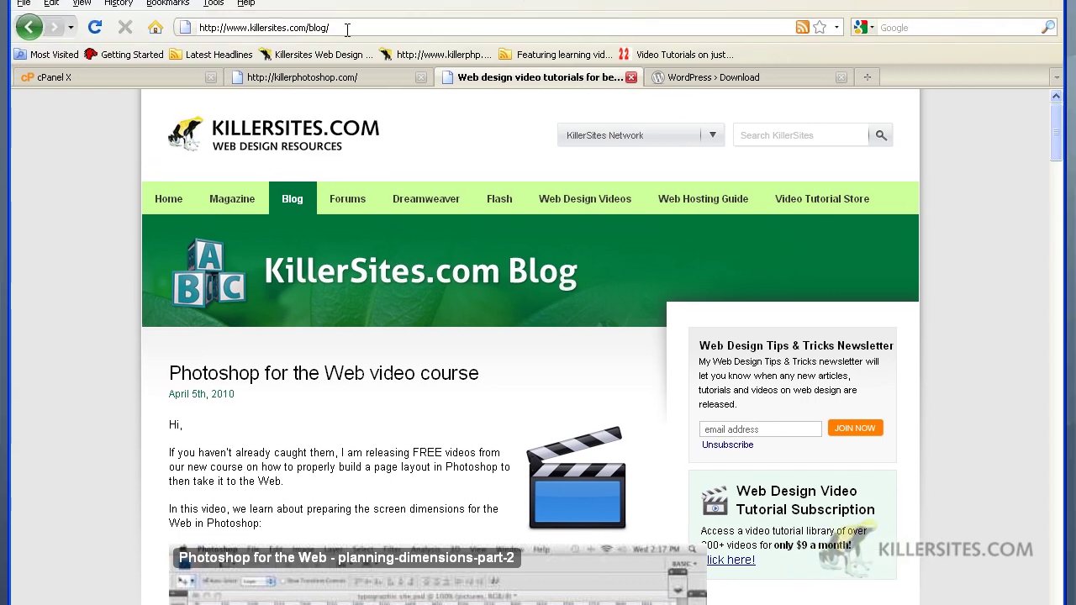
drag(344, 27, 193, 28)
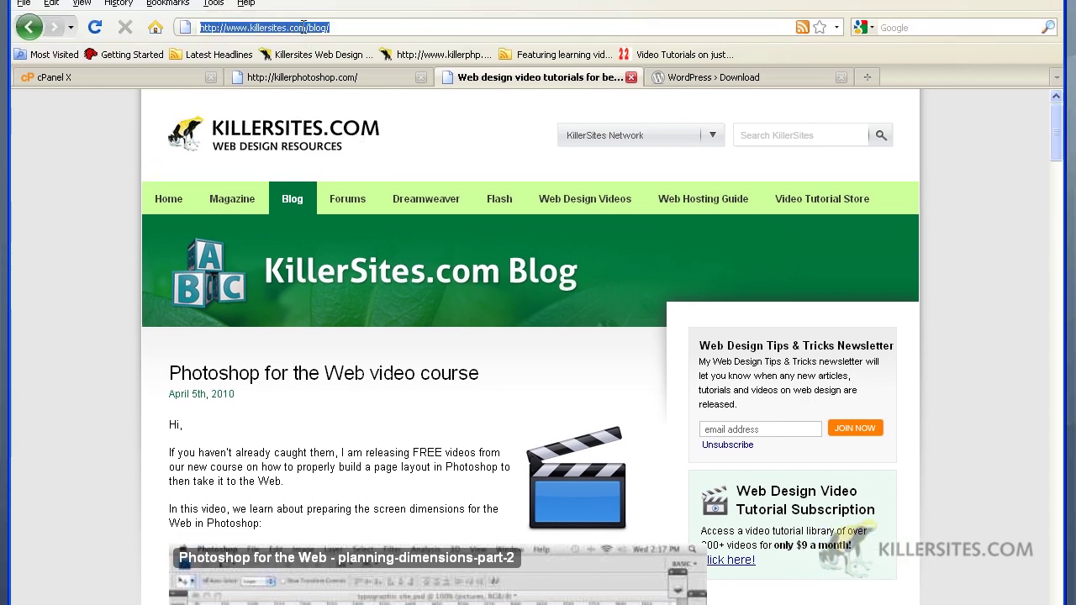
mouse_move(307, 27)
mouse_down()
mouse_move(335, 29)
mouse_move(311, 29)
mouse_up()
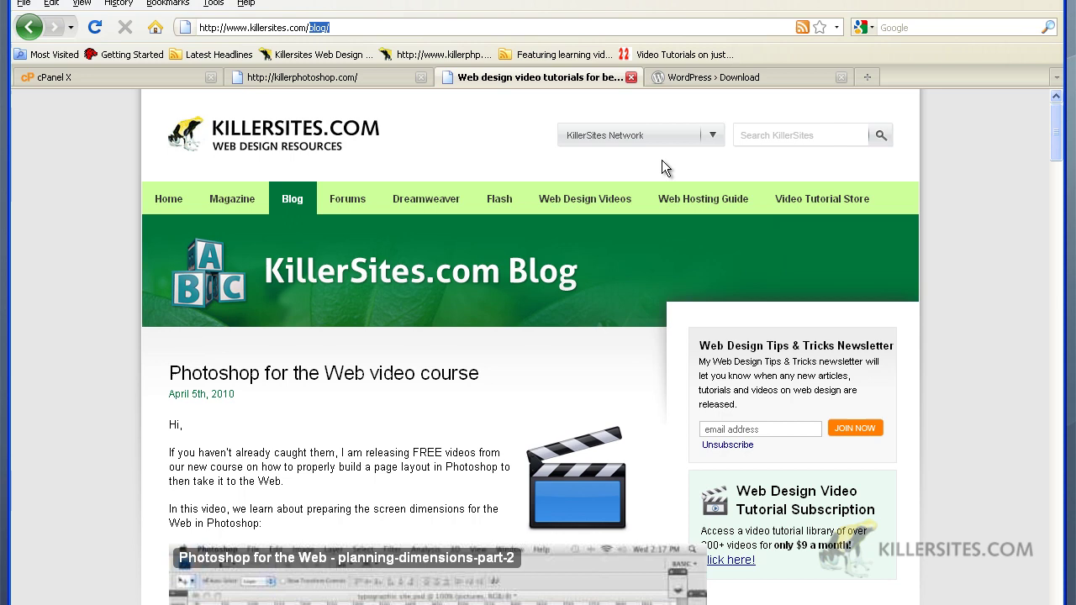
Step: Go to CssTutorial.net from the KillerSites Network list and scroll down its home page
click(697, 143)
click(609, 248)
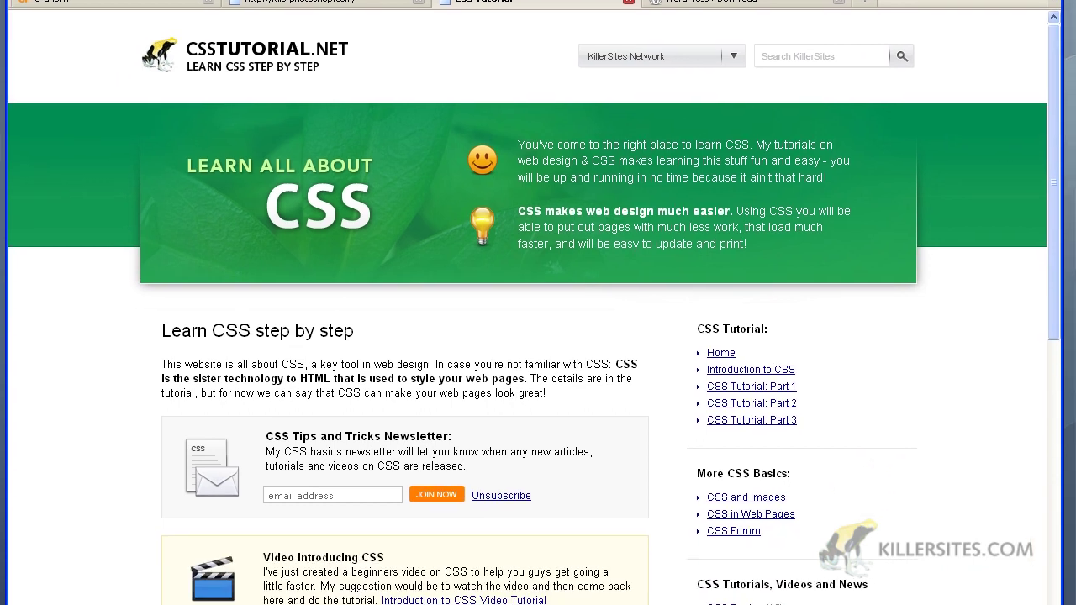
drag(1069, 122, 1070, 202)
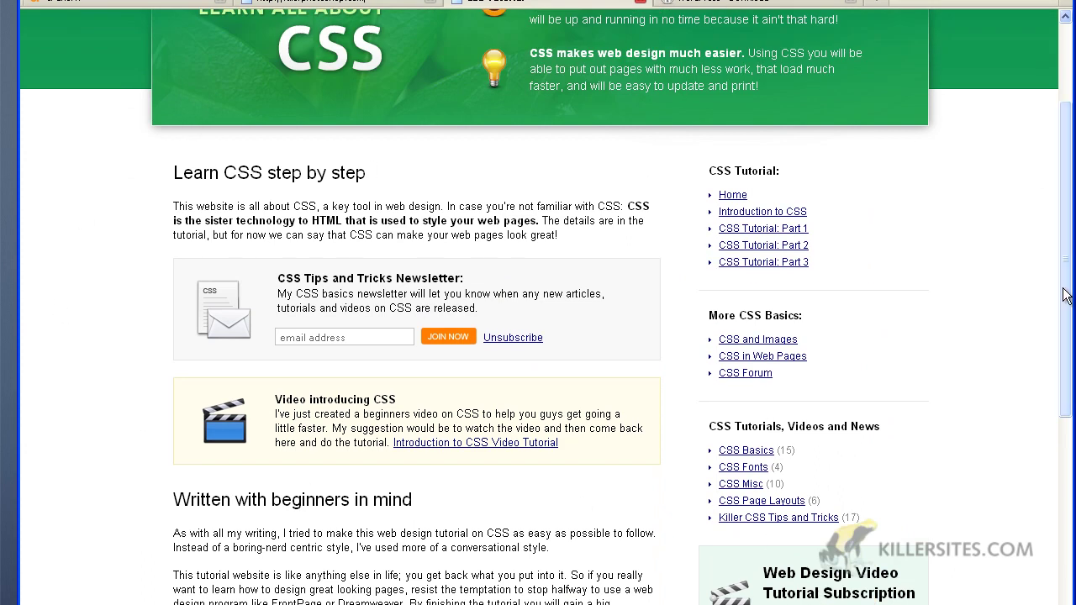
drag(1069, 295, 1069, 406)
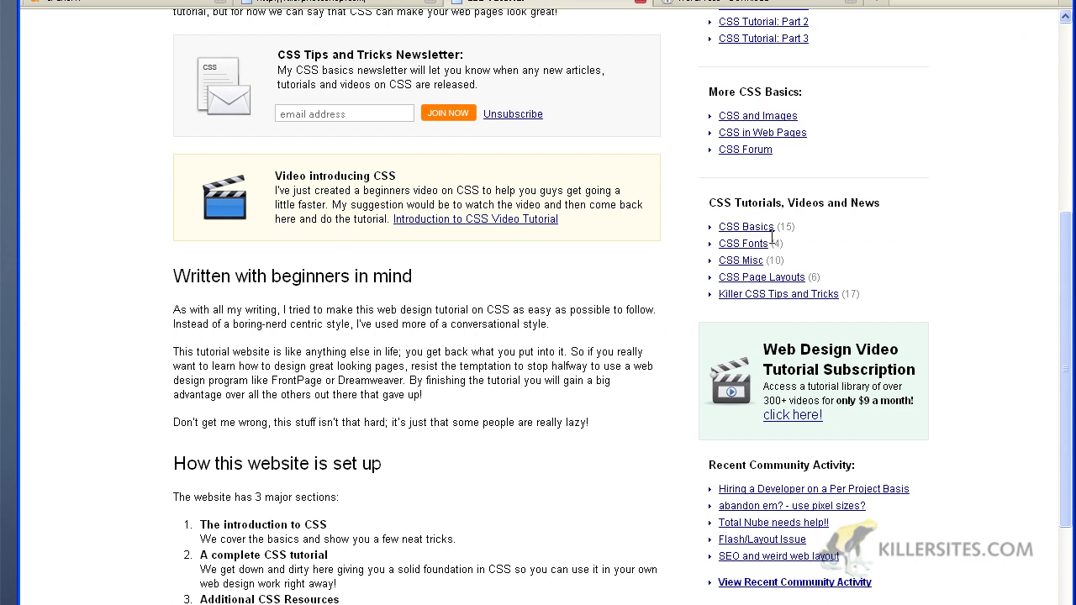
Step: Browse the Killer CSS Tips and Tricks archive, then return to the CSSTutorial.net home page
drag(778, 227, 796, 227)
click(804, 274)
click(763, 298)
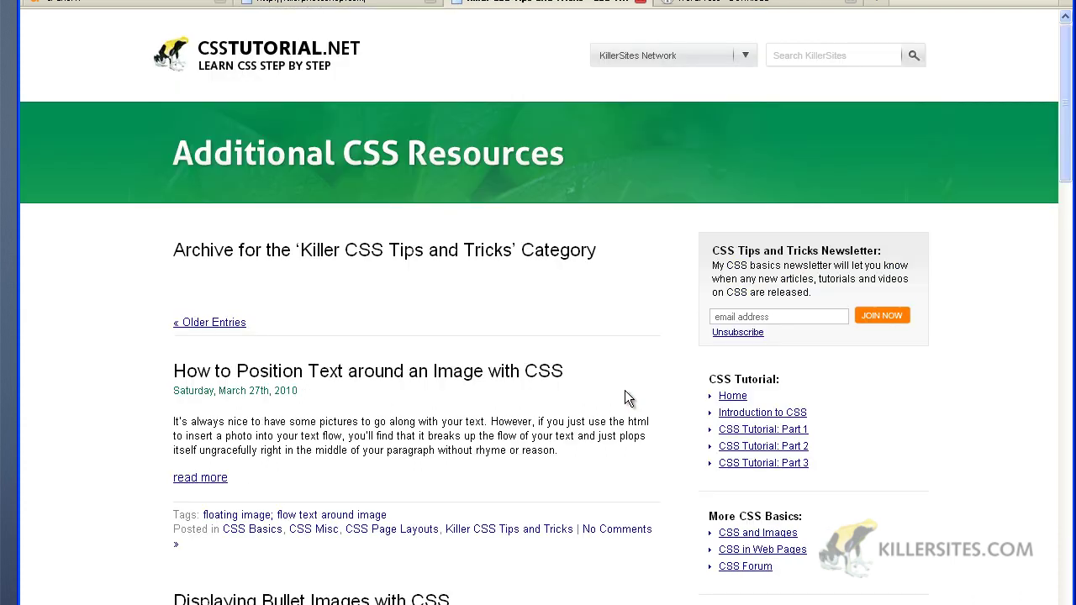
drag(1066, 84, 975, 39)
click(299, 56)
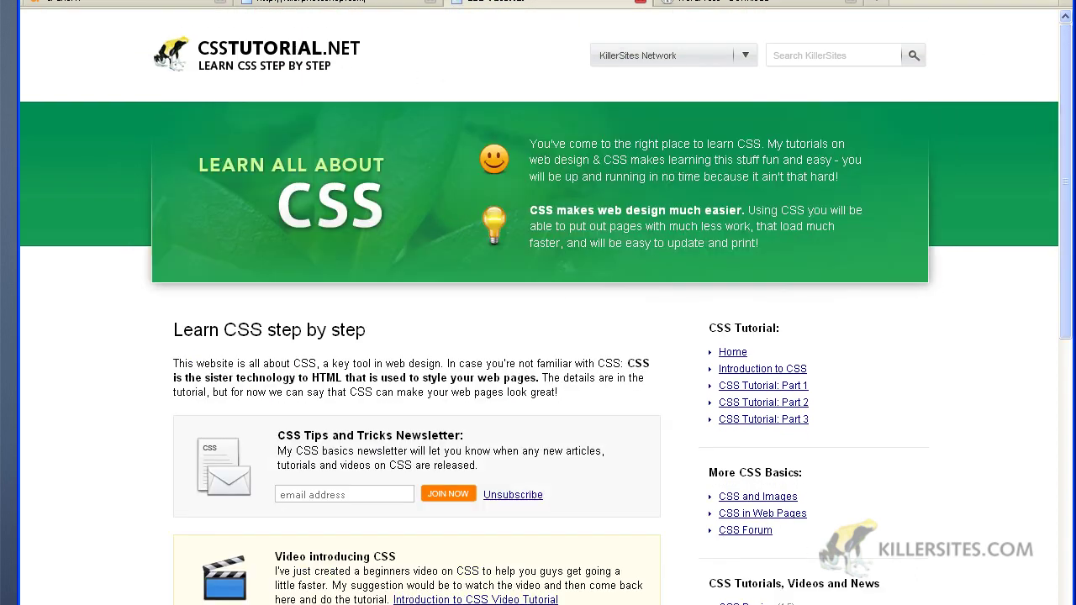
Step: Return to KillerSites.com and open its Blog page, showing the 'Photoshop for the Web video course' post
click(395, 98)
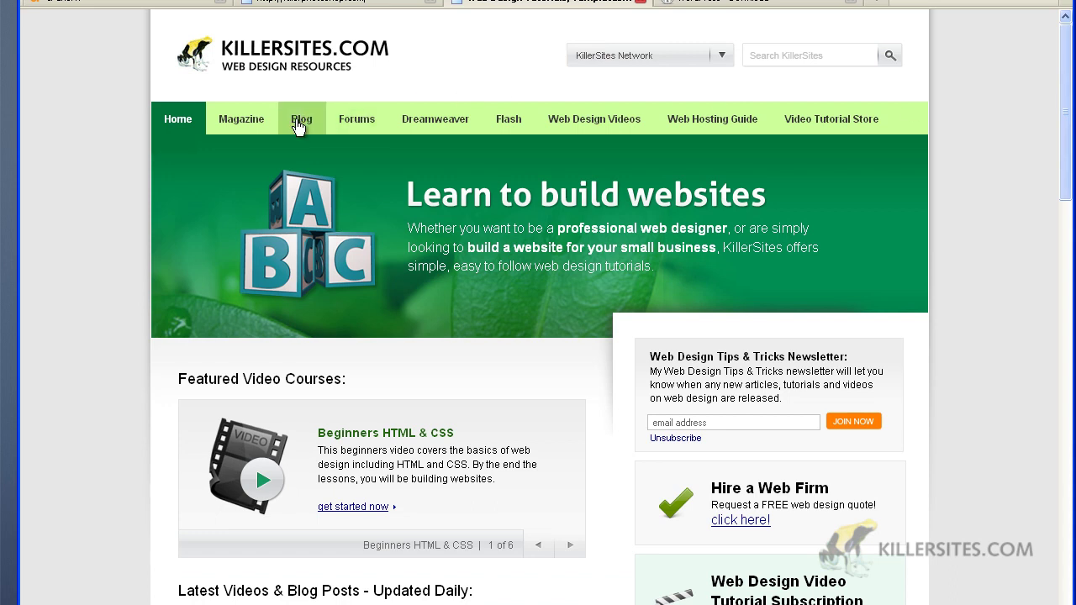
click(299, 126)
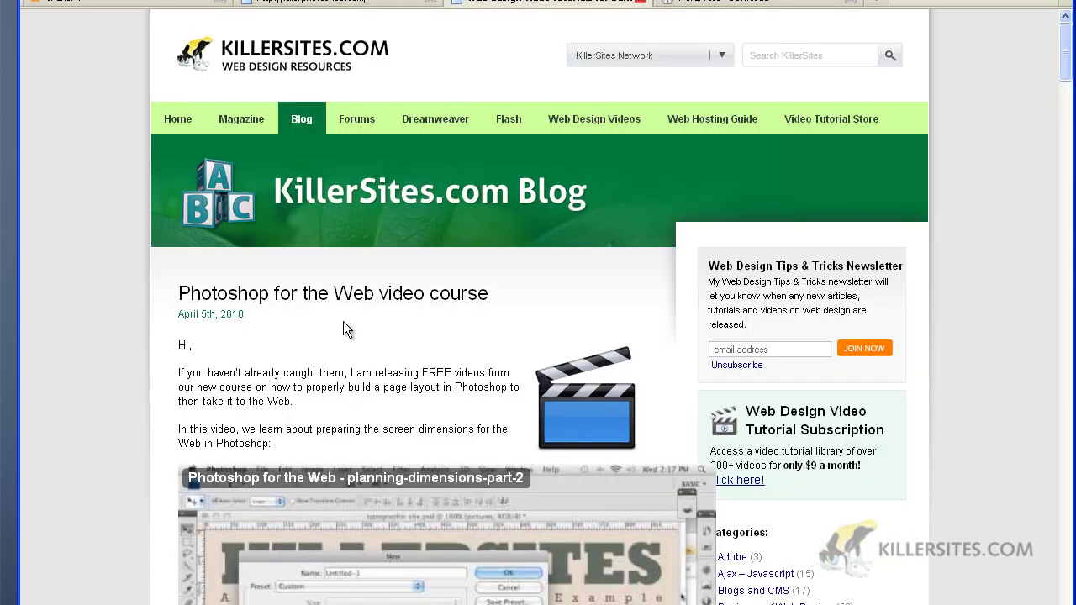